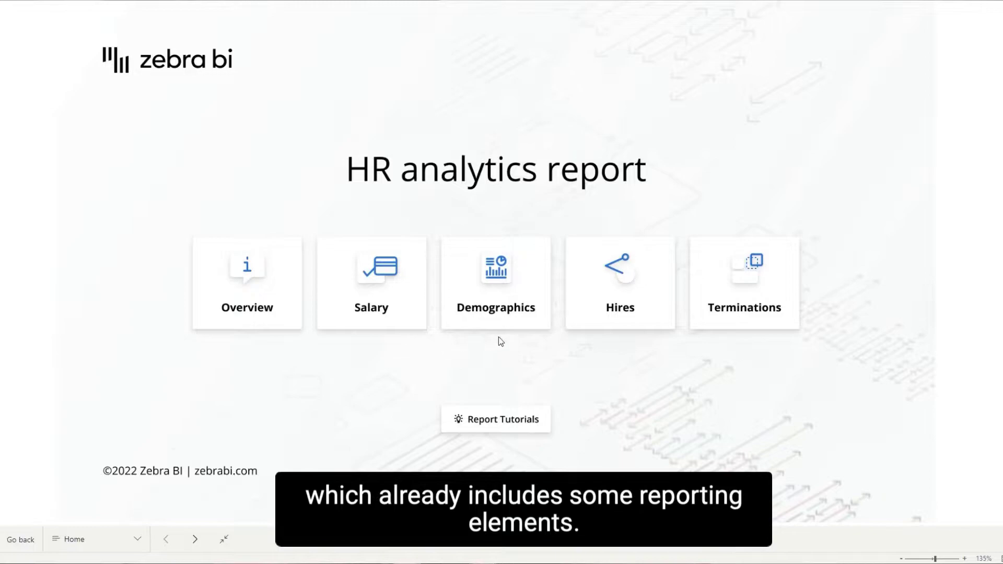
# View the Terminations page, then step through the report's tutorial tips on scatter plots and hires.
pyautogui.click(755, 311)
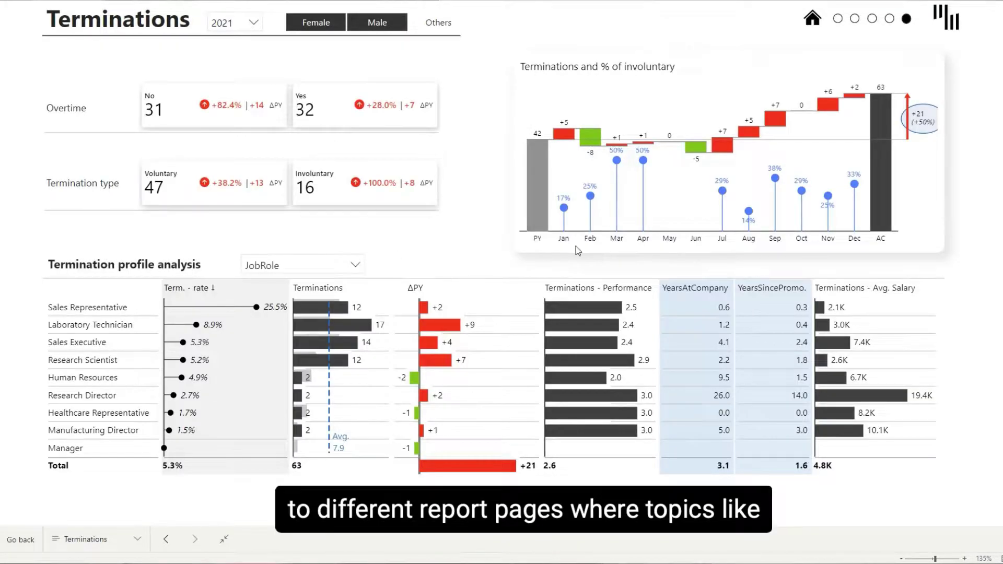
pyautogui.click(813, 19)
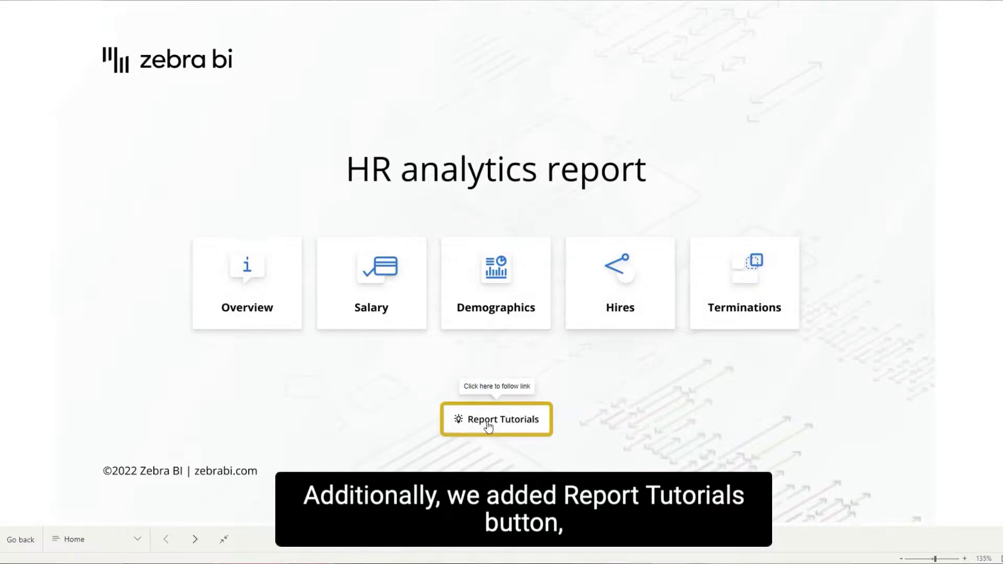
pyautogui.click(504, 424)
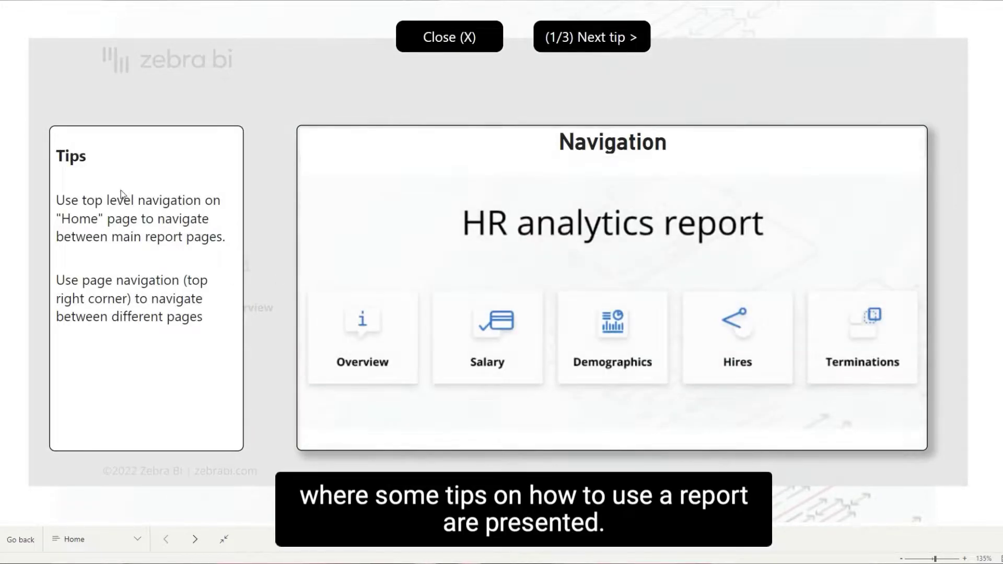
pyautogui.click(549, 45)
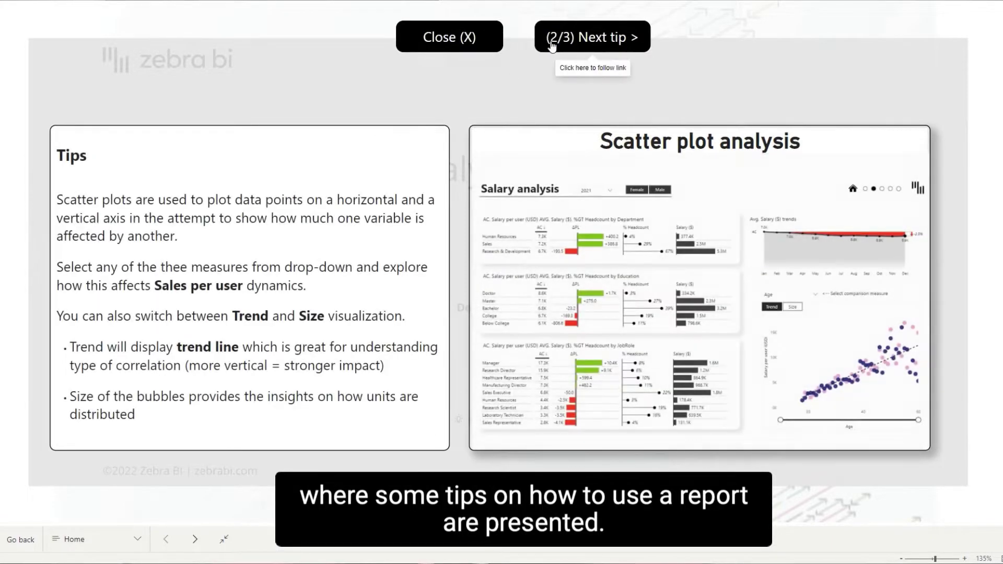
pyautogui.click(561, 45)
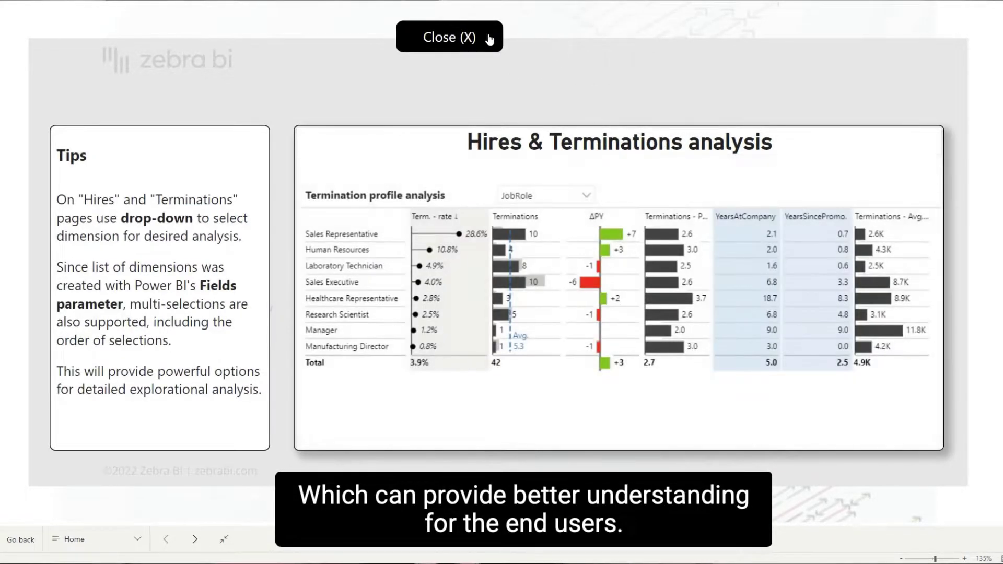
# Close the tips, review the Overview KPIs page, then move to Salary analysis.
pyautogui.click(471, 38)
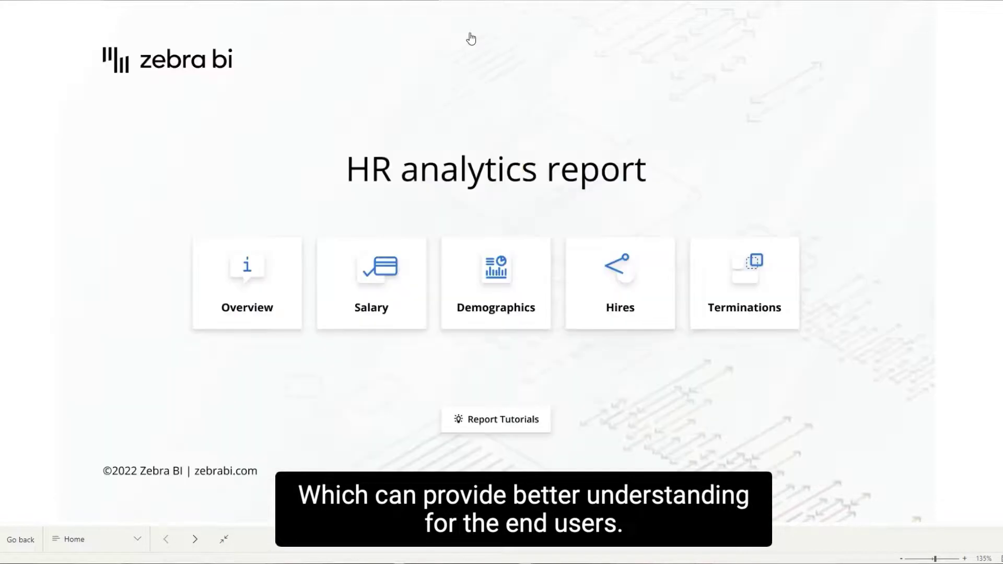
pyautogui.click(260, 270)
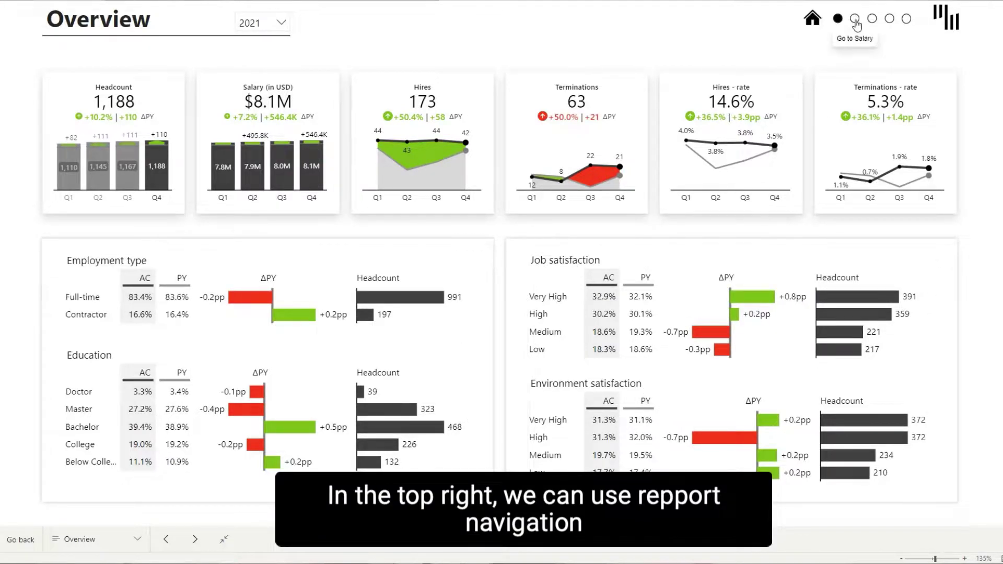
pyautogui.click(855, 20)
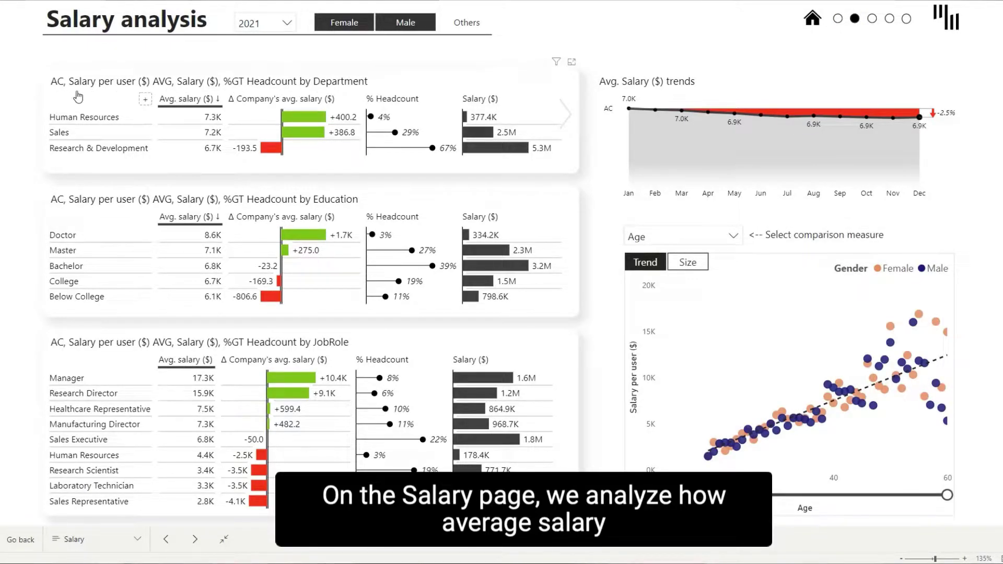
# Cross-filter the report by department, education level and the Manager job role, then clear the filters.
pyautogui.click(61, 132)
pyautogui.click(66, 118)
pyautogui.click(60, 150)
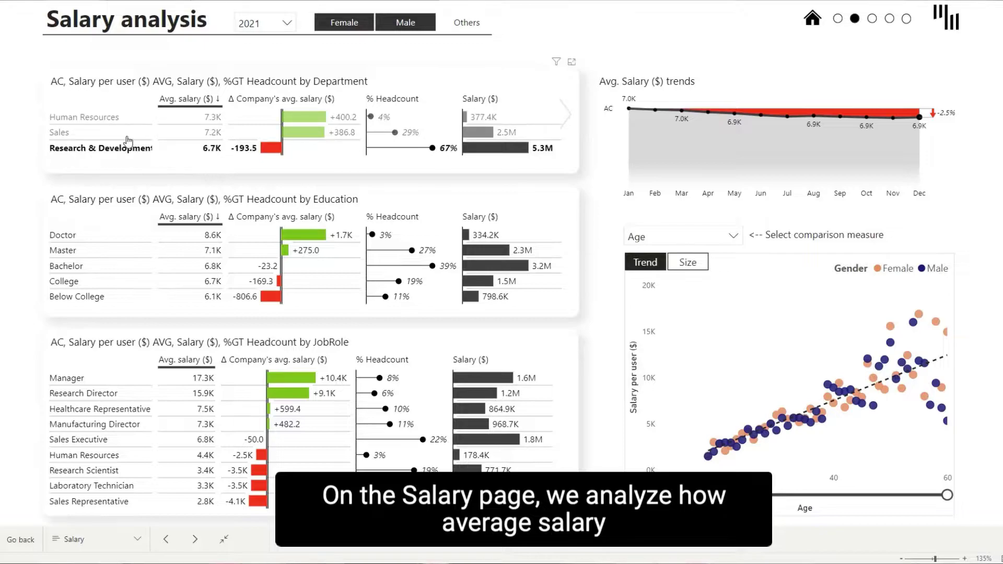
pyautogui.click(77, 297)
pyautogui.click(64, 281)
pyautogui.click(66, 378)
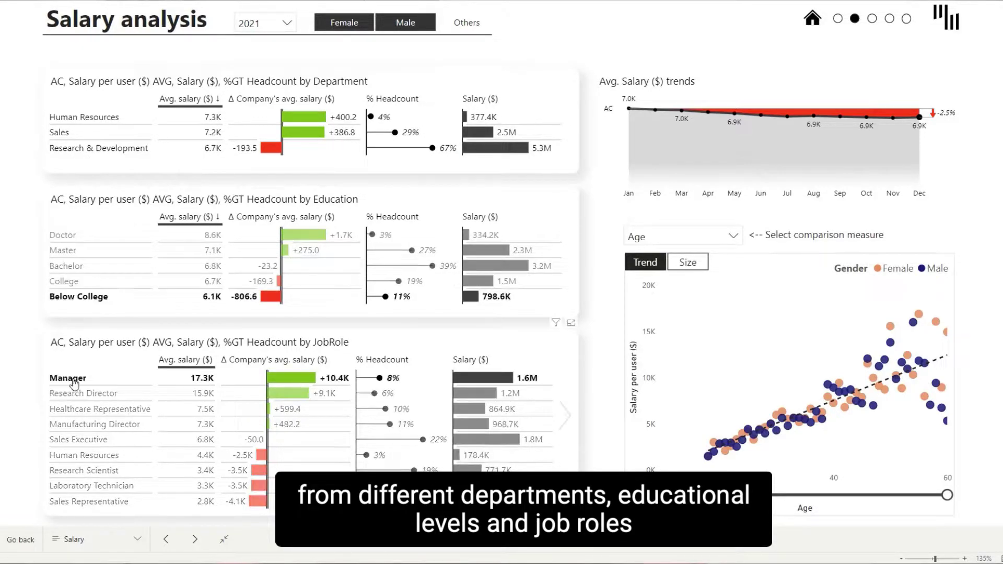
pyautogui.click(130, 423)
pyautogui.click(73, 380)
pyautogui.click(171, 374)
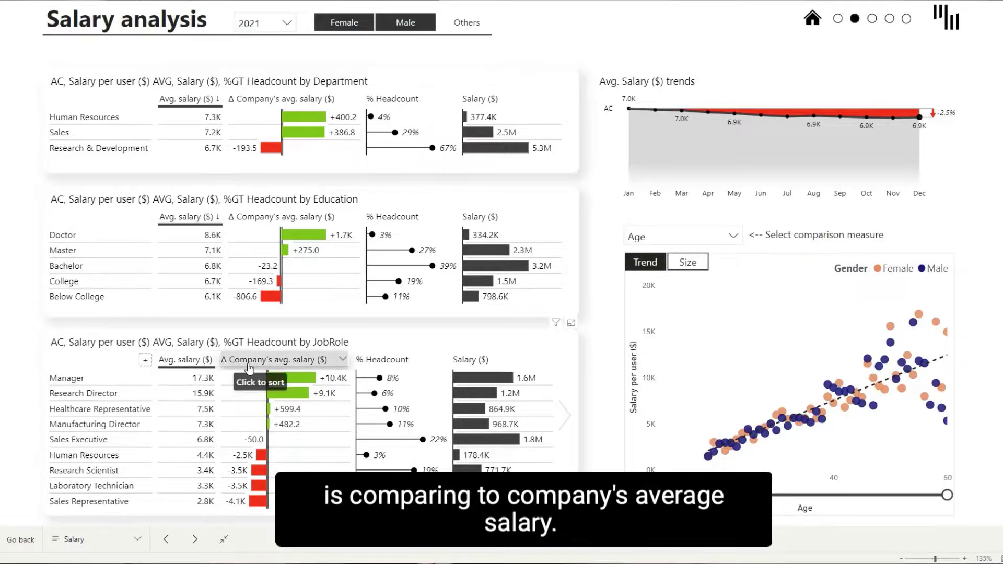
pyautogui.click(377, 380)
pyautogui.click(377, 383)
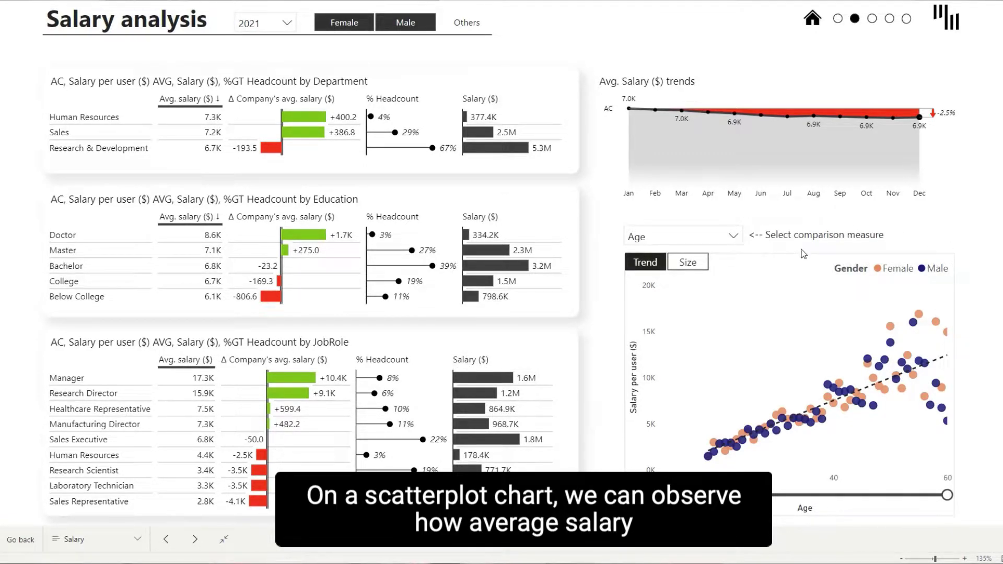
# Compare salary against TotalWorkingYears, YearsAtCompany and back to Age, then size points by employee count.
pyautogui.click(727, 239)
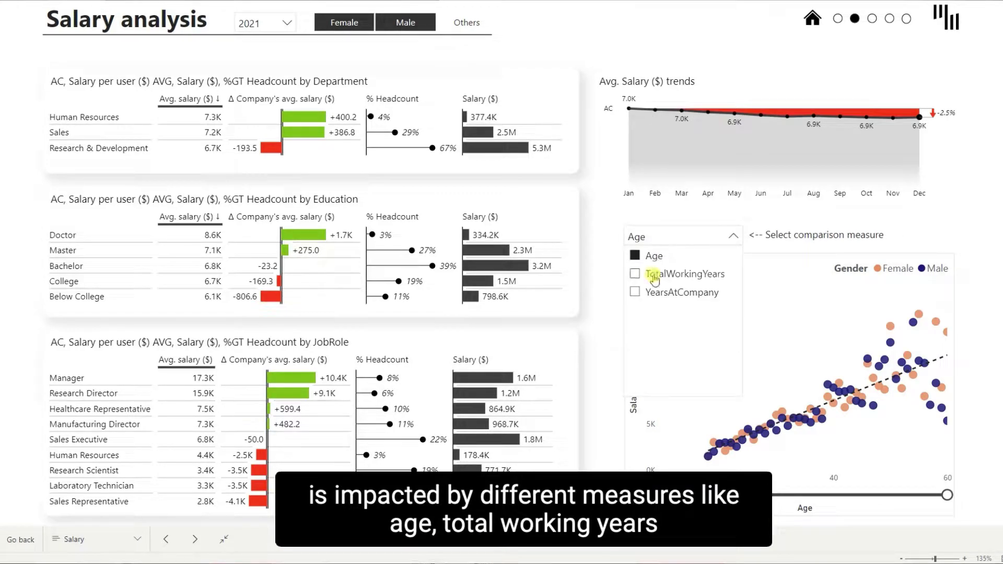
pyautogui.click(654, 277)
pyautogui.click(686, 294)
pyautogui.click(656, 257)
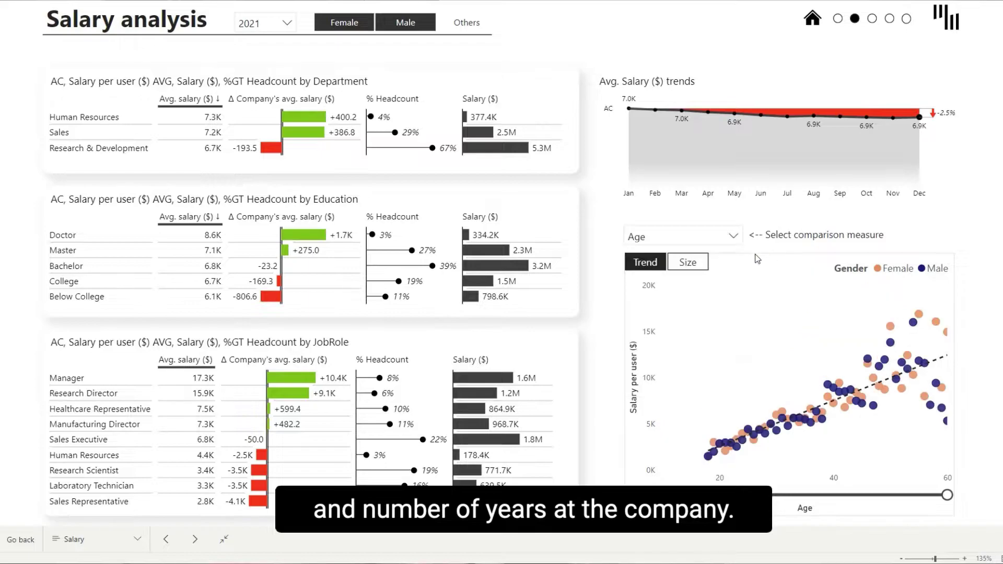
pyautogui.click(701, 264)
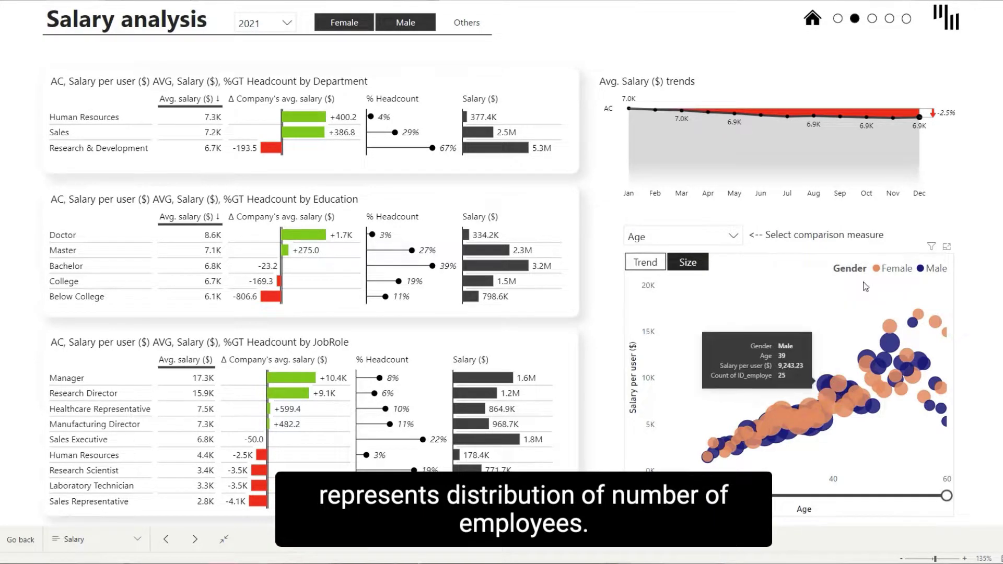
pyautogui.click(872, 19)
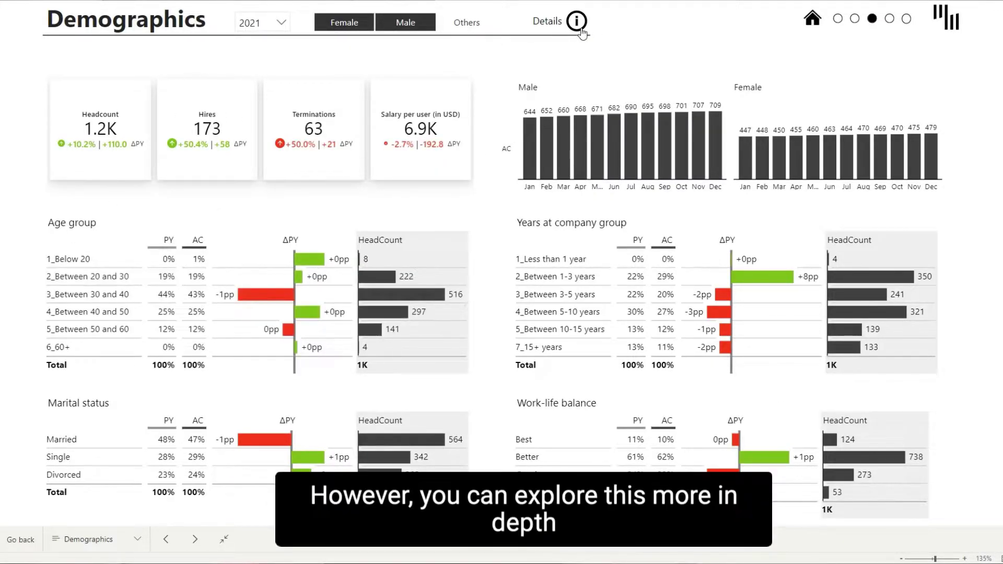
# Open the Demographics detail tree, cycle its KPI through Hires, Terminations and Salary ($), then go back.
pyautogui.click(556, 20)
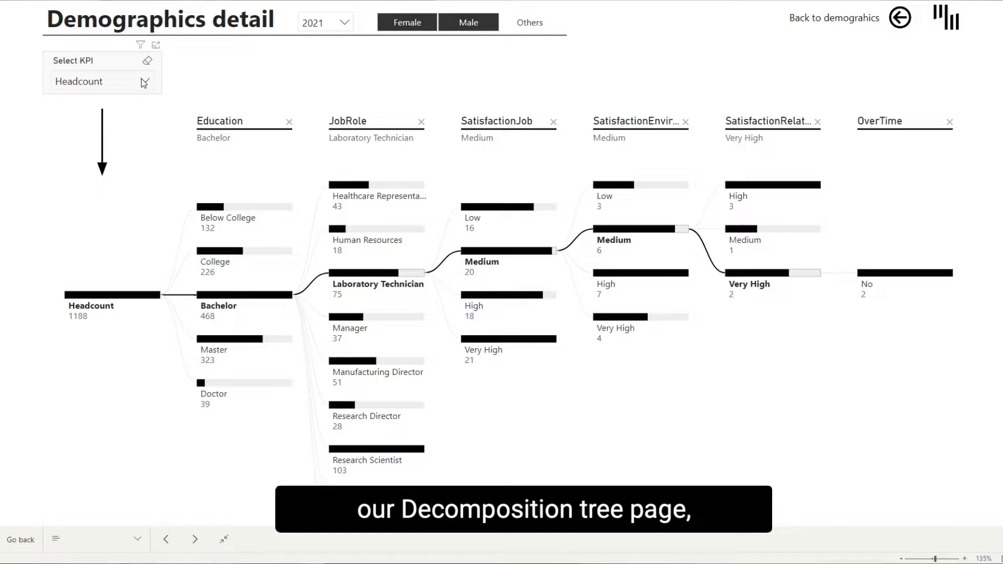
pyautogui.click(64, 120)
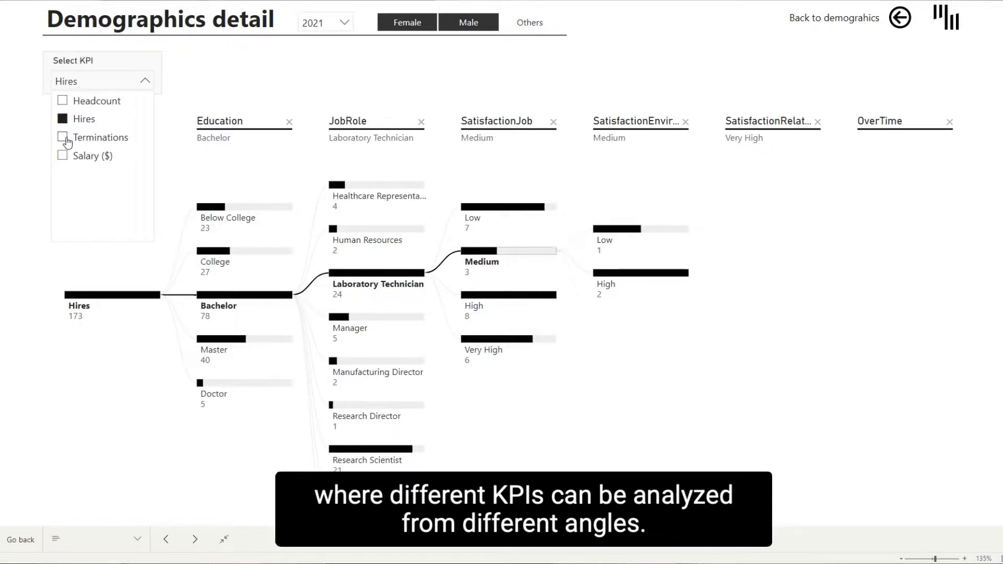
pyautogui.click(63, 136)
pyautogui.click(62, 156)
pyautogui.click(831, 31)
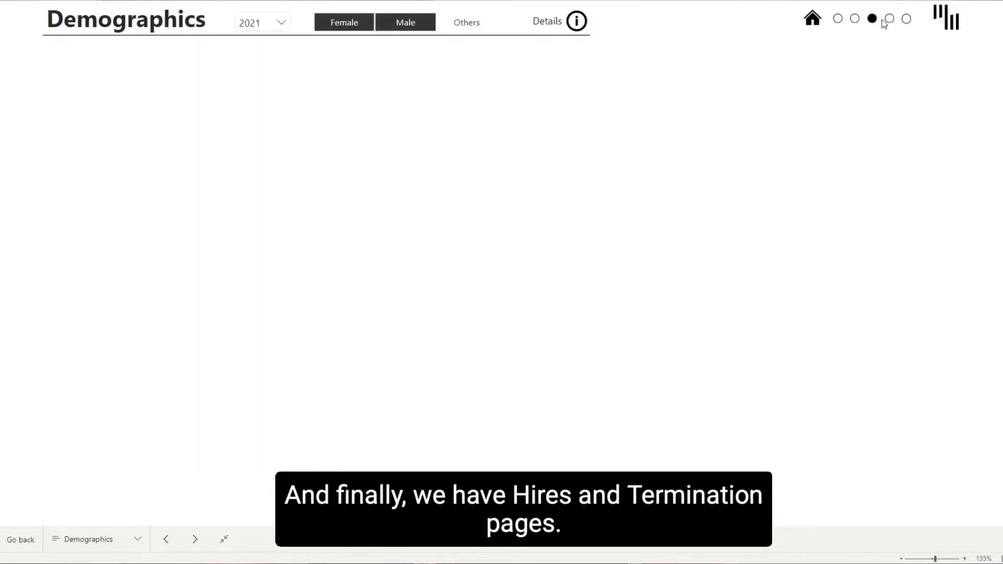
# On the Hires page, filter to Sales Representative and group the profile table by Education, Department and BusinessTravel.
pyautogui.click(888, 18)
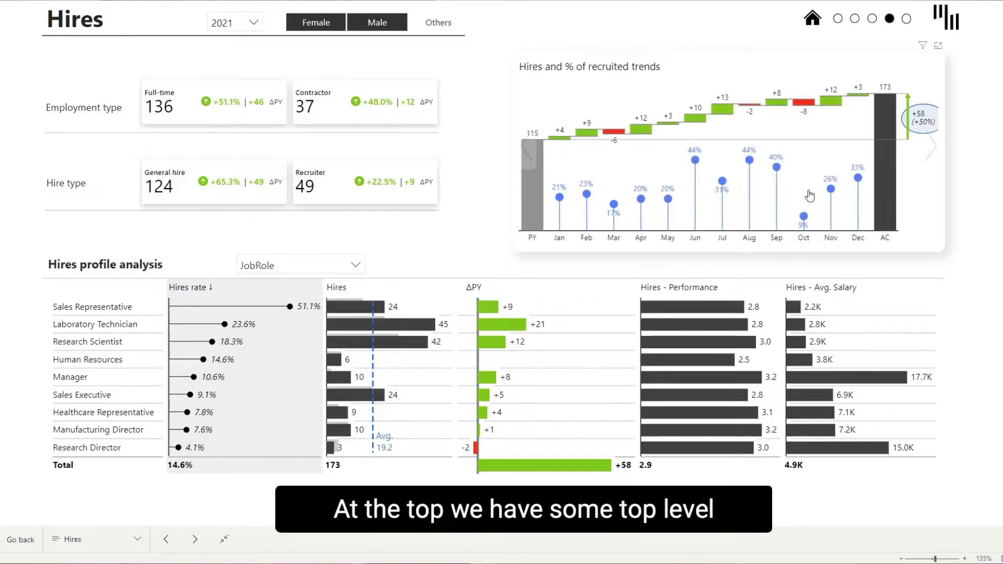
pyautogui.click(95, 310)
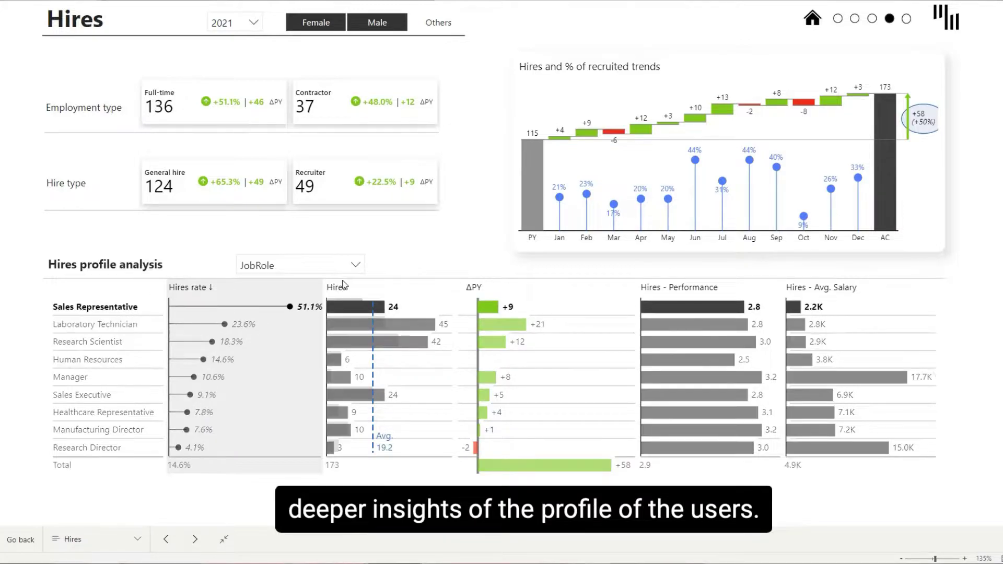
pyautogui.click(356, 265)
pyautogui.click(280, 322)
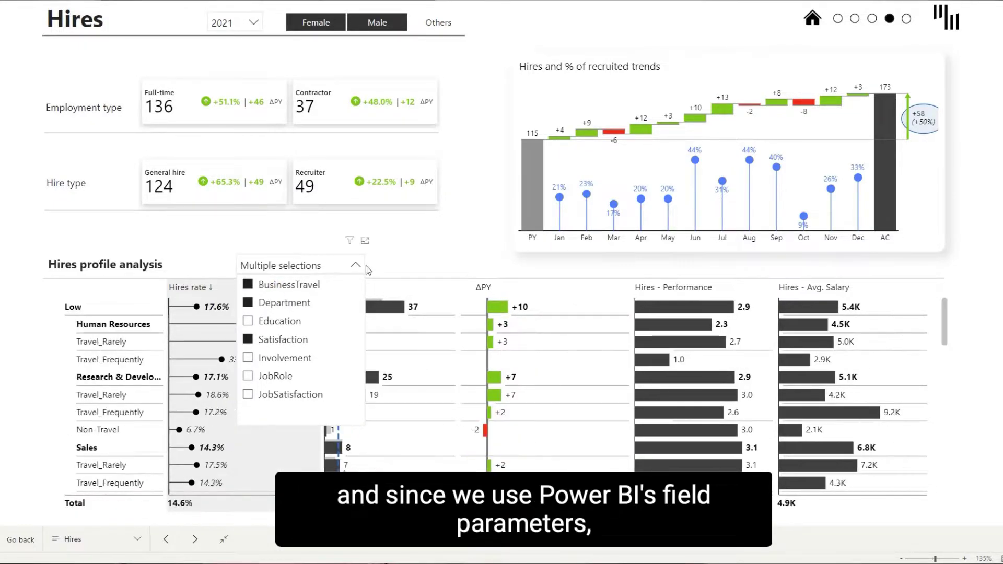
pyautogui.click(400, 256)
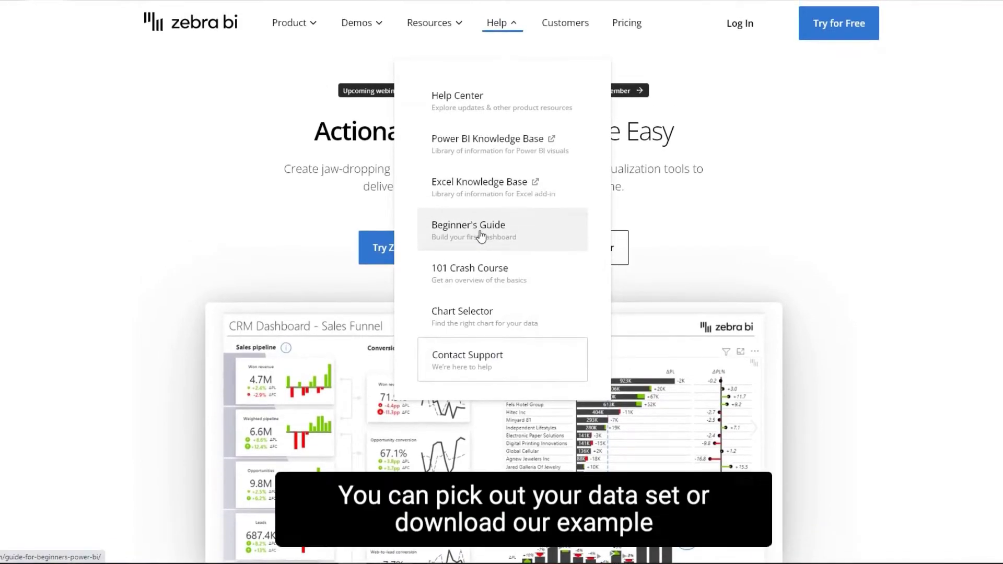
# Open the Zebra BI beginner's guide page and scroll down to the tutorial video.
pyautogui.click(481, 227)
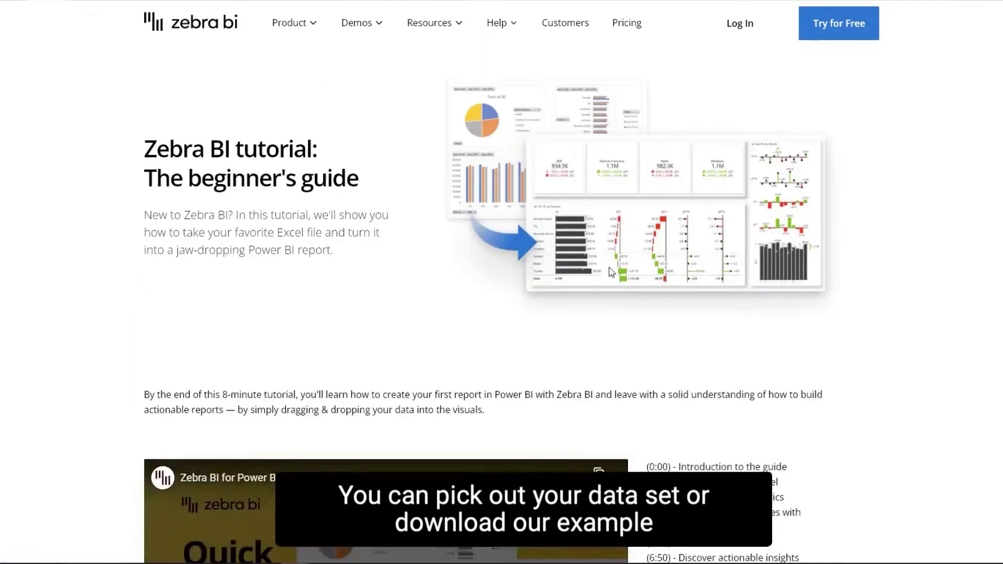
pyautogui.scroll(-5, 617, 288)
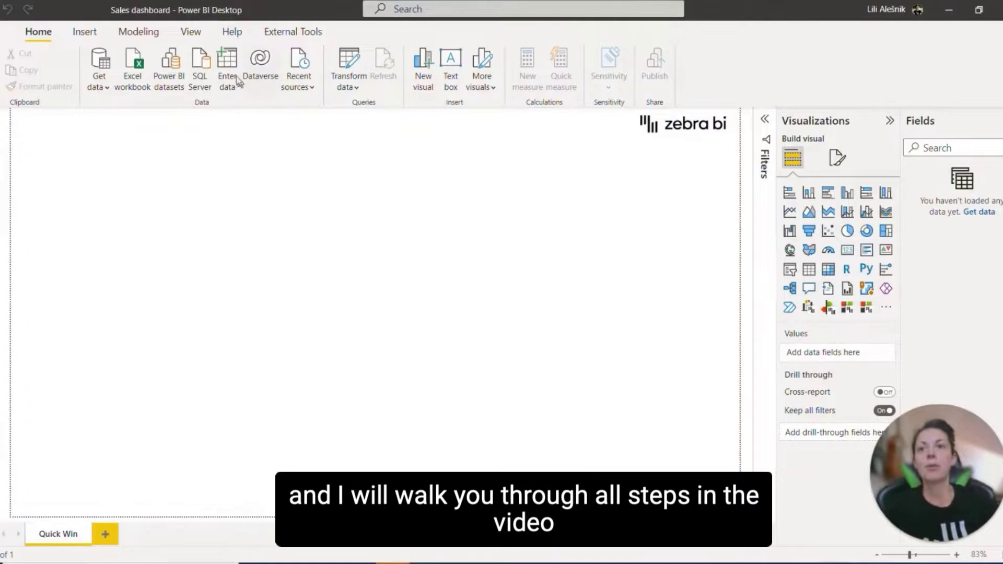
# Start a new entered-data table and add Month as the KPI cards' trend category.
pyautogui.click(232, 76)
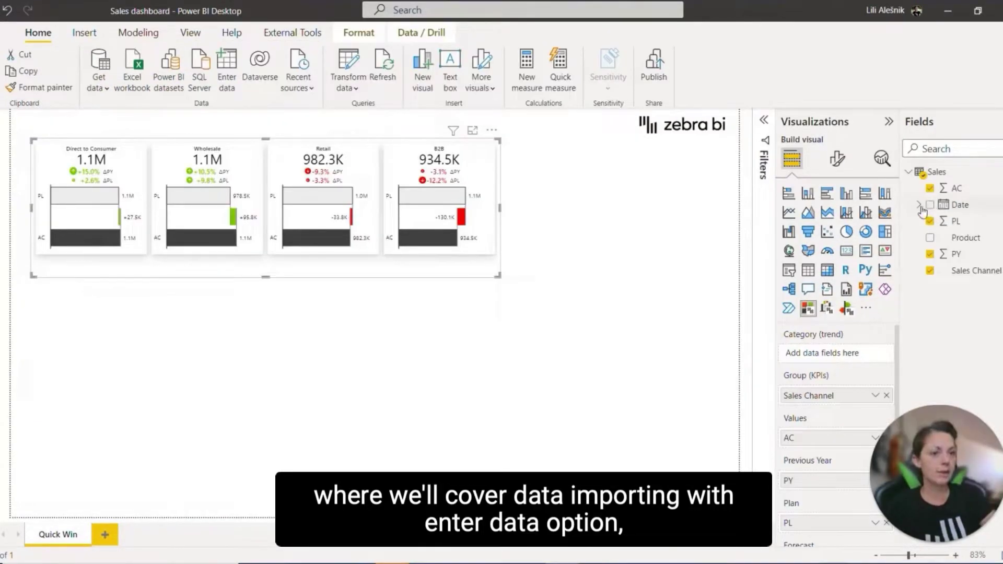
pyautogui.click(920, 206)
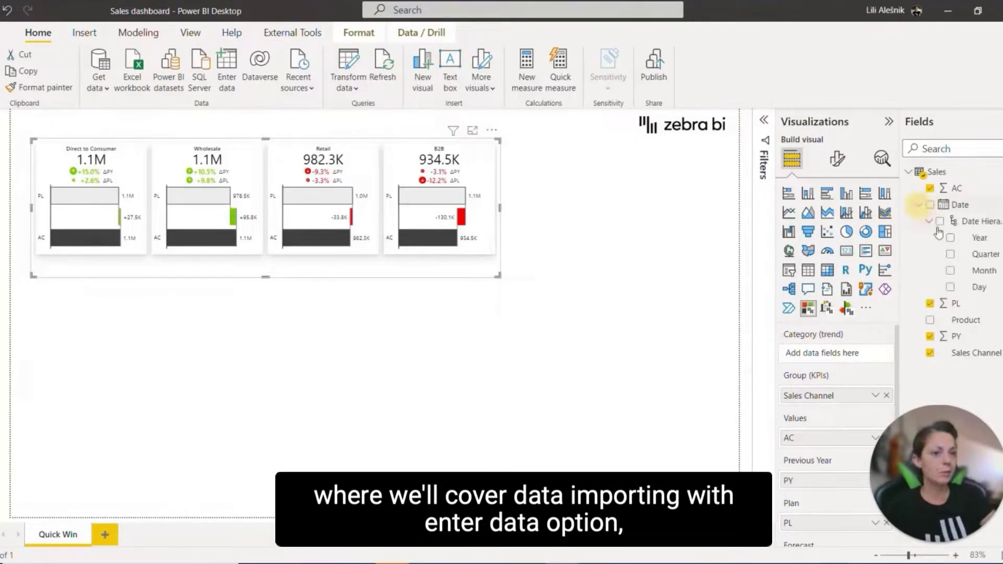
pyautogui.moveTo(972, 270); pyautogui.dragTo(846, 350)
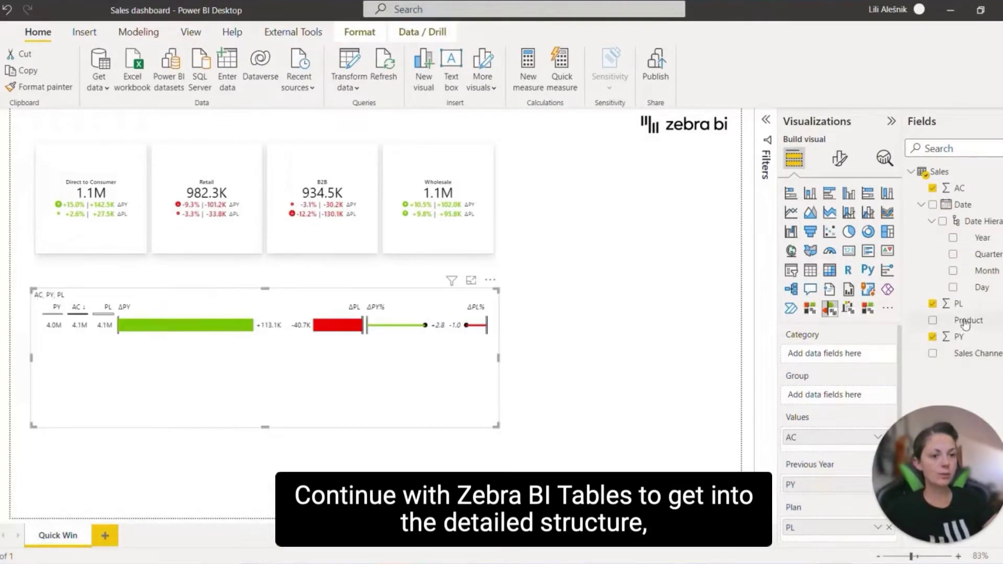
# Break the table down by Product, make the monthly chart taller, and filter the page to B2B.
pyautogui.moveTo(965, 324); pyautogui.dragTo(836, 354)
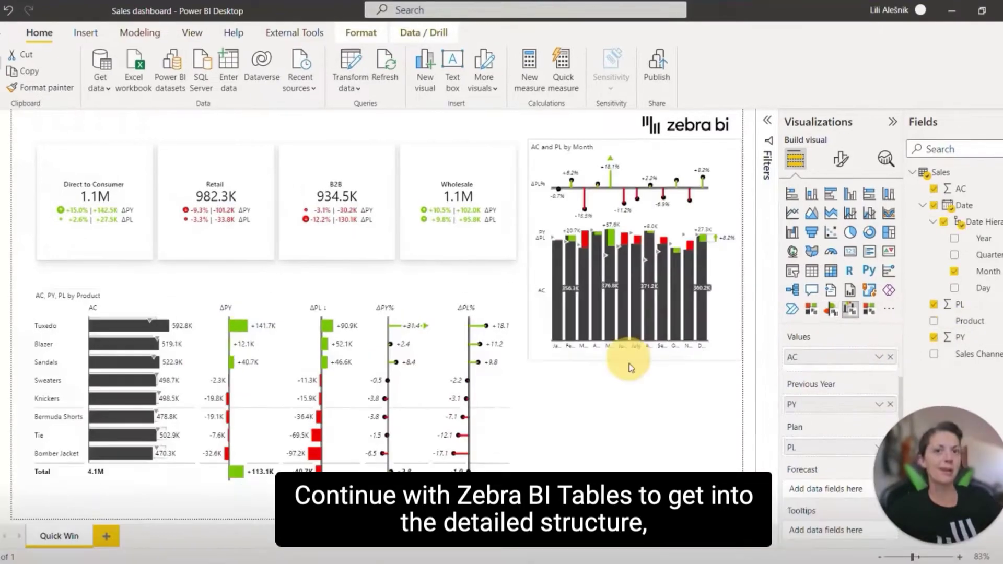
pyautogui.moveTo(629, 364); pyautogui.dragTo(618, 455)
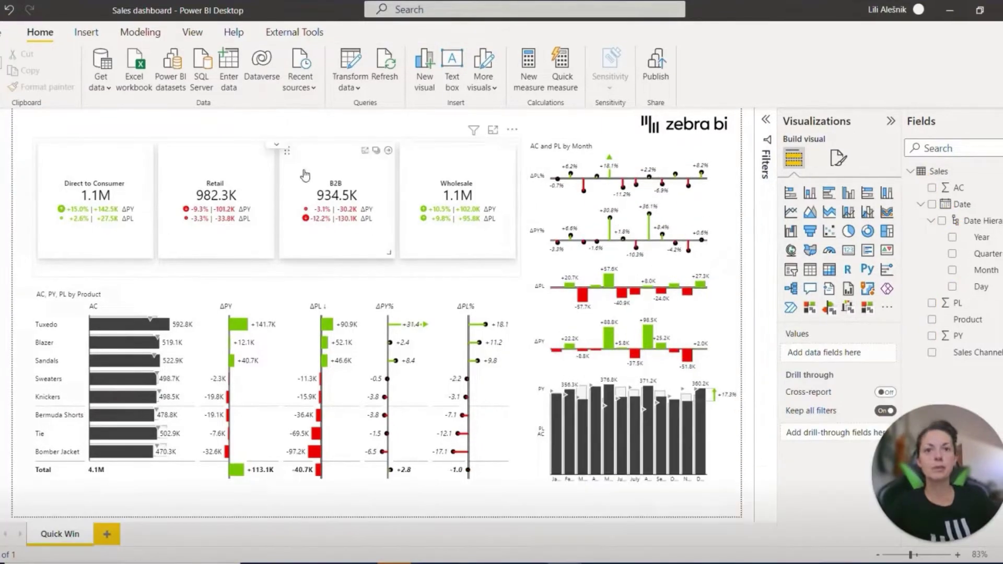
pyautogui.click(305, 175)
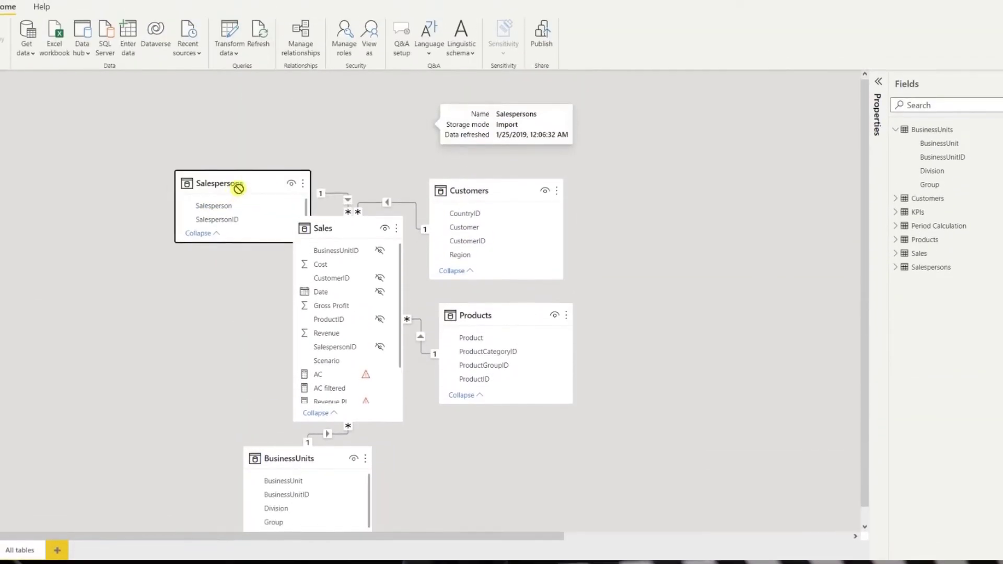
# Place Salespersons and BusinessUnits left of Sales, and Customers above Products to its right.
pyautogui.moveTo(239, 190); pyautogui.dragTo(203, 234)
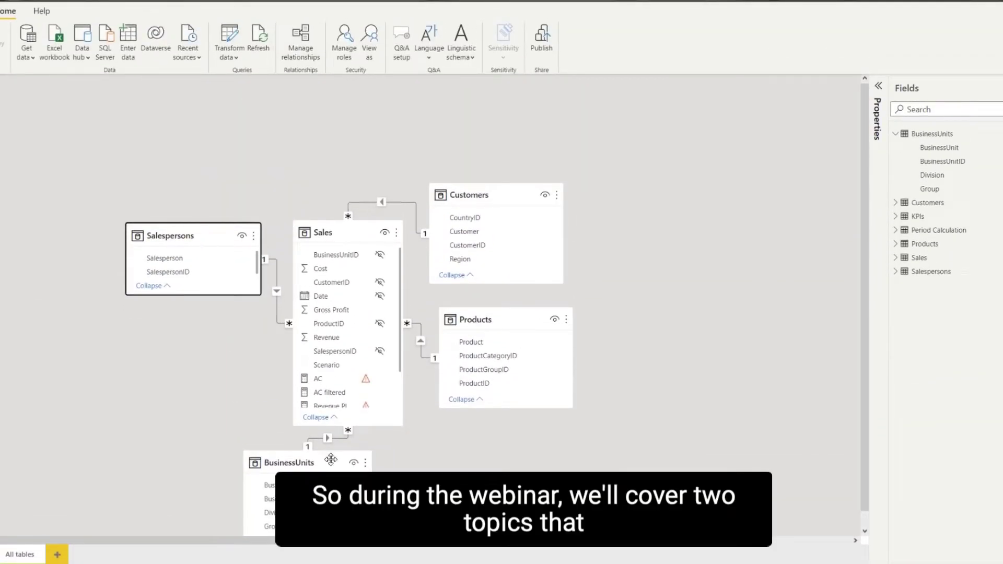
pyautogui.moveTo(330, 460); pyautogui.dragTo(219, 364)
pyautogui.moveTo(519, 194)
pyautogui.mouseDown()
pyautogui.moveTo(523, 184)
pyautogui.moveTo(527, 222)
pyautogui.moveTo(536, 195)
pyautogui.mouseUp()
pyautogui.moveTo(511, 319); pyautogui.dragTo(522, 360)
pyautogui.click(672, 450)
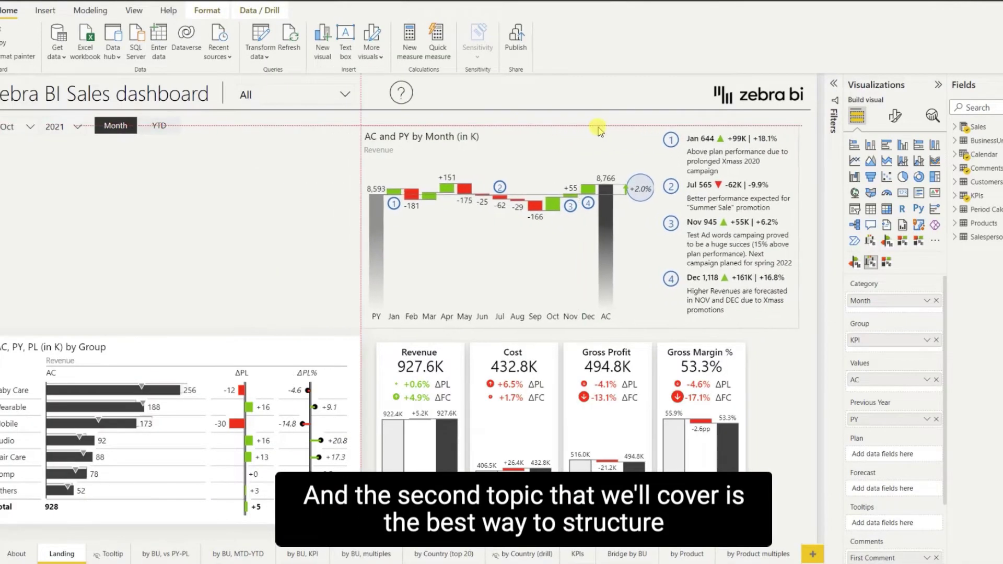
# Move the KPI cards to the top-left and stretch the AC and PY by Month chart taller.
pyautogui.moveTo(588, 339); pyautogui.dragTo(207, 140)
pyautogui.click(588, 316)
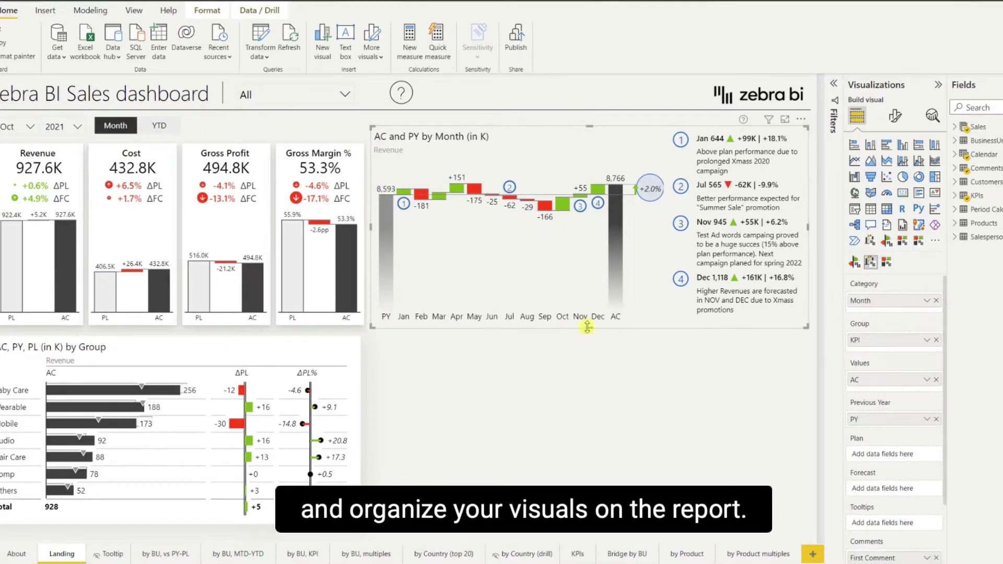
pyautogui.moveTo(588, 327); pyautogui.dragTo(619, 531)
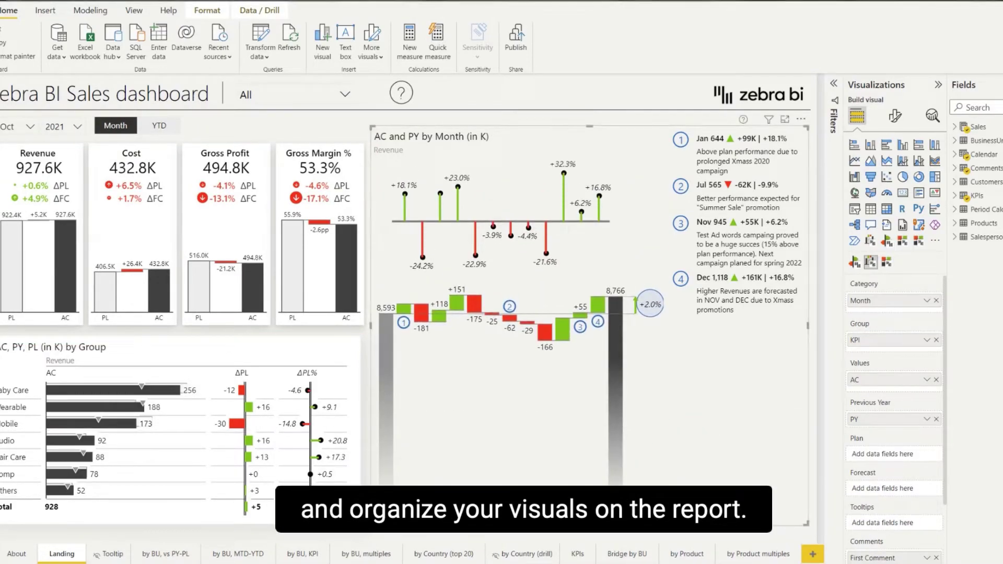